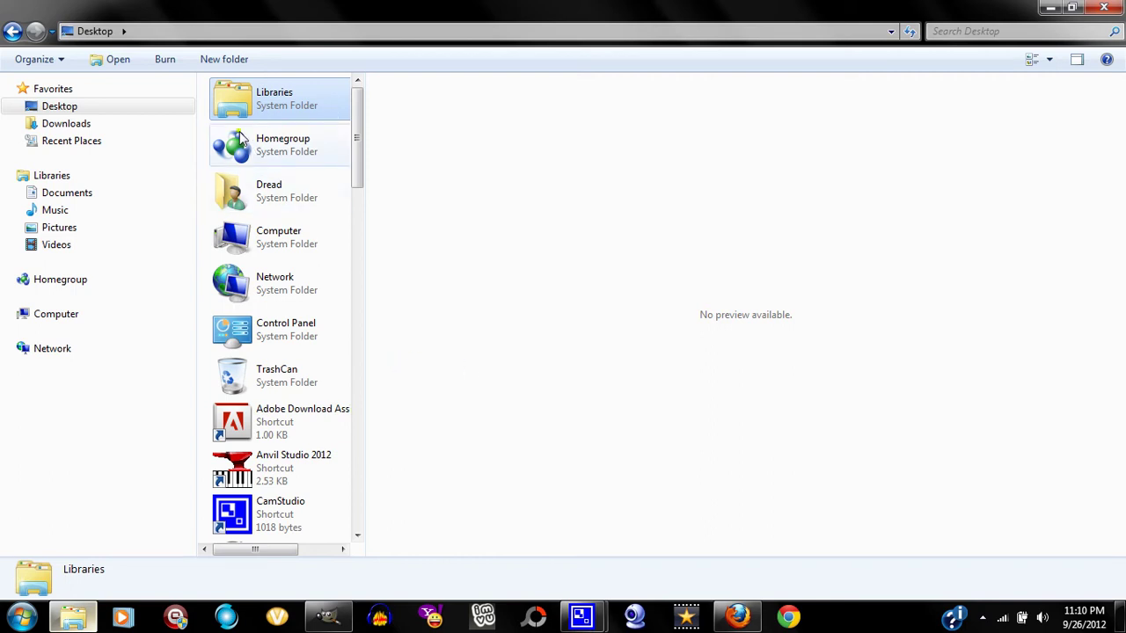
Step: Show the Desktop in Explorer and select the Dread user folder
click(262, 203)
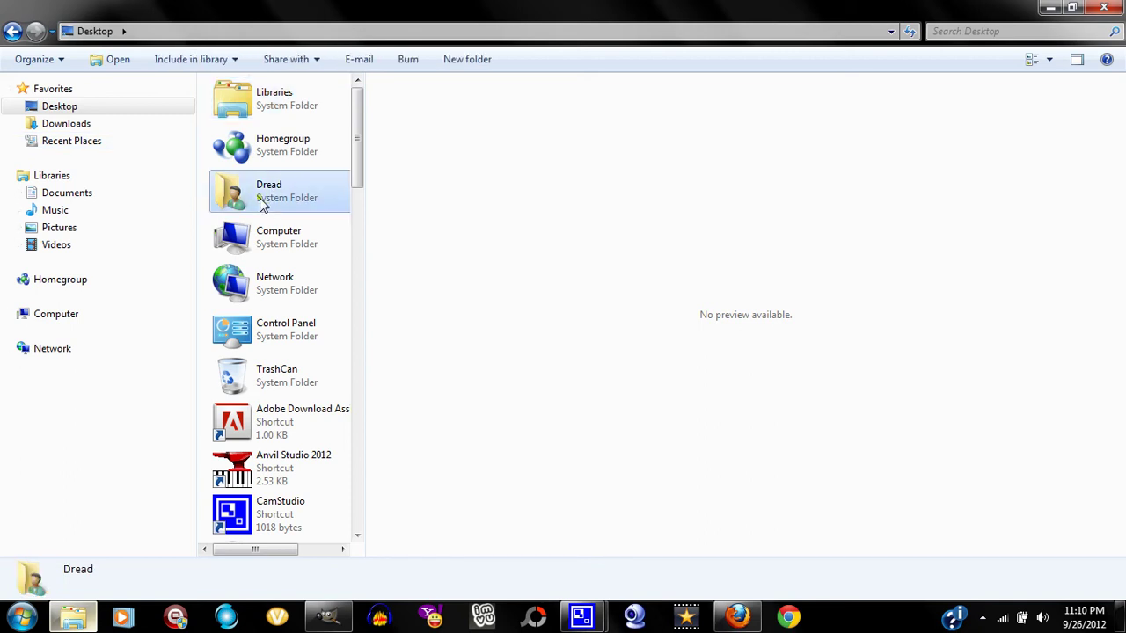
Step: Open the Dread folder and select its .gimp-2.6 settings folder
double_click(261, 203)
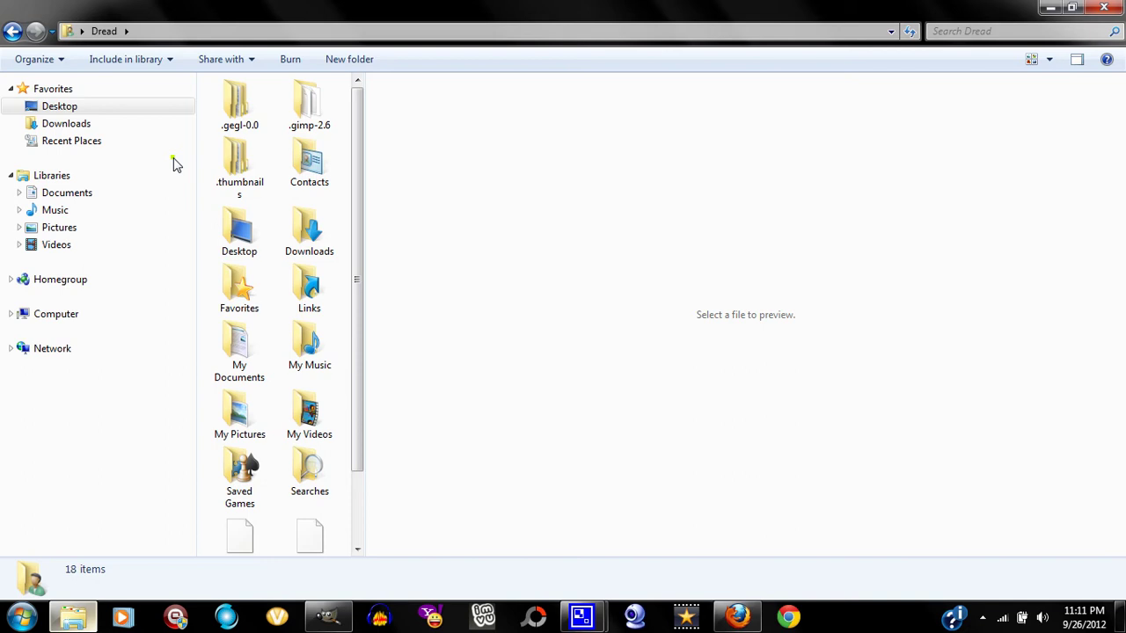
click(48, 105)
mouse_move(323, 125)
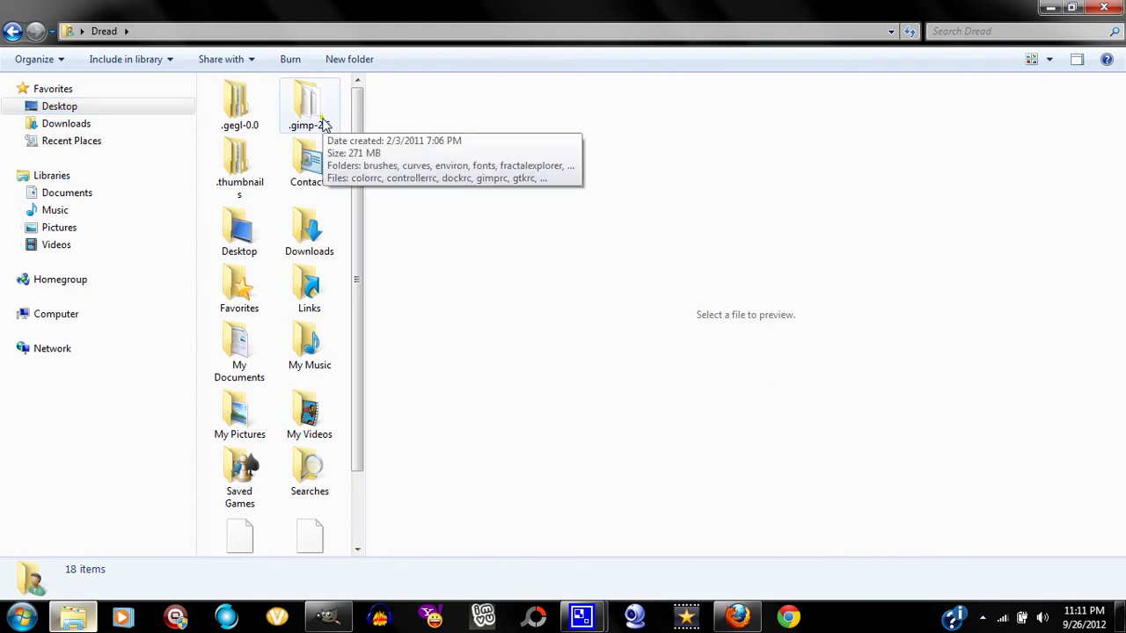
click(320, 124)
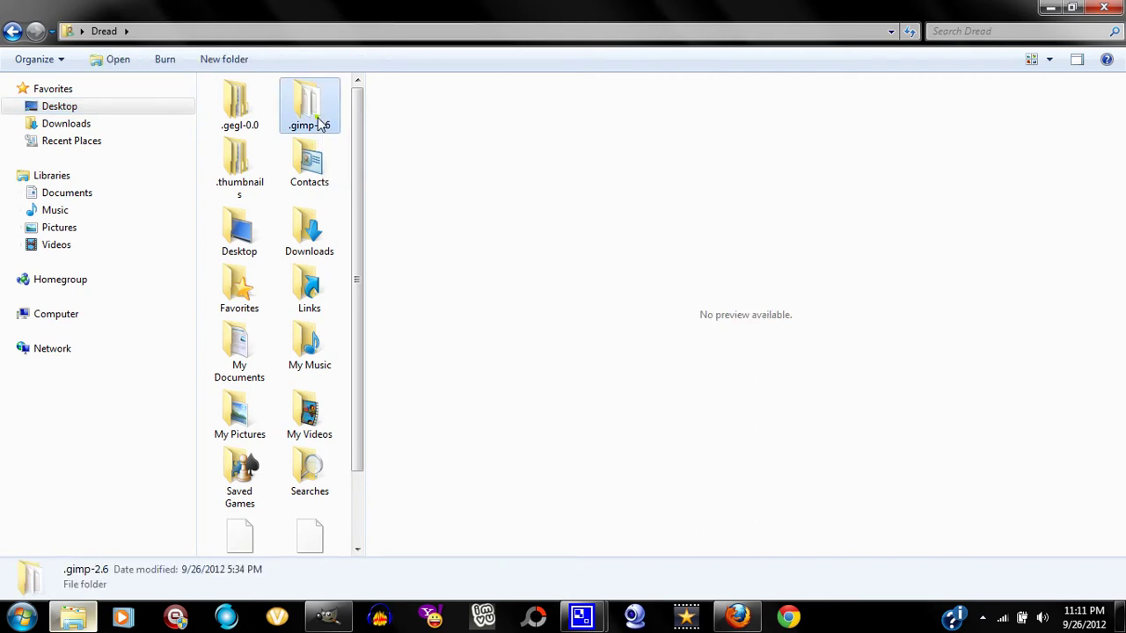
Step: Open .gimp-2.6 and preview the contents of its fonts subfolder
double_click(320, 125)
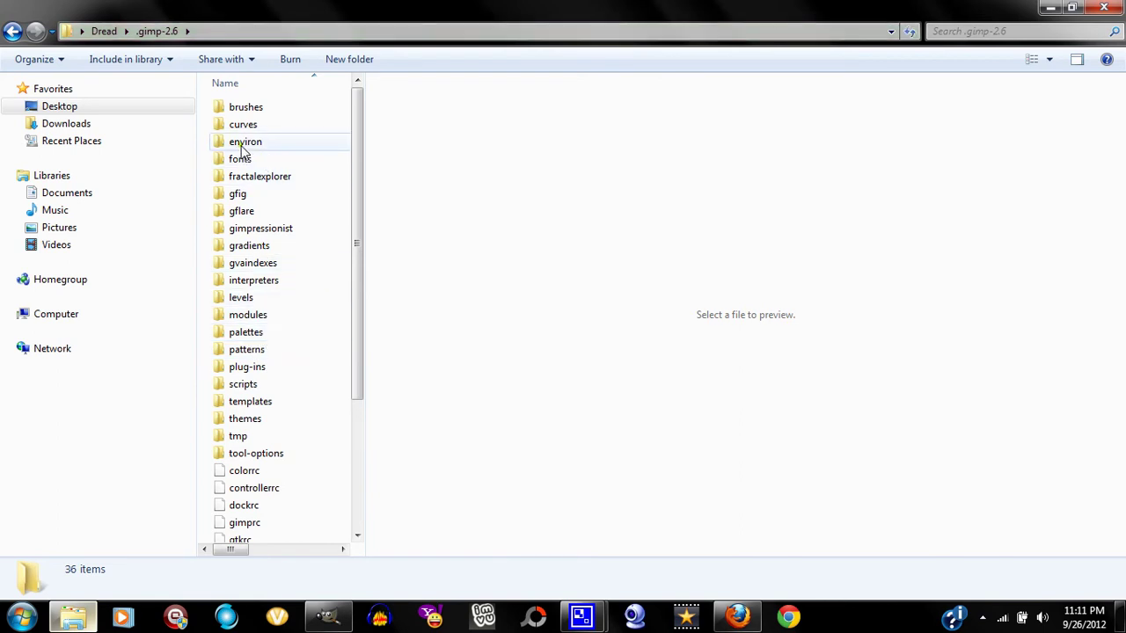
mouse_move(246, 165)
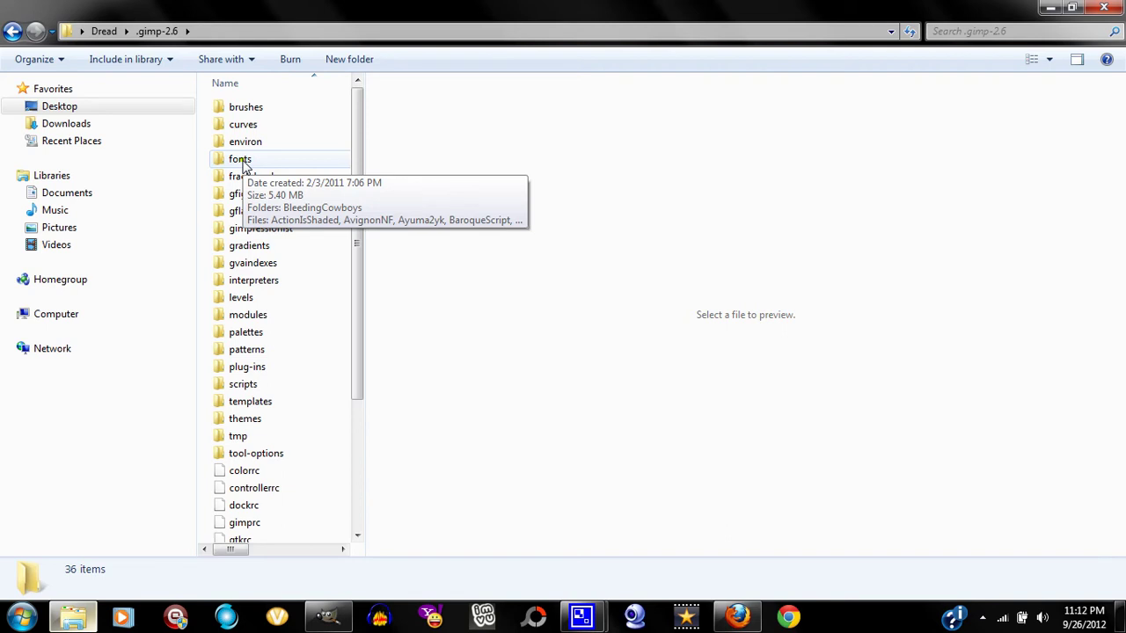
Step: Bring GIMP forward, close the floating Fonts window and open the Text tool's font selection dialog
click(328, 616)
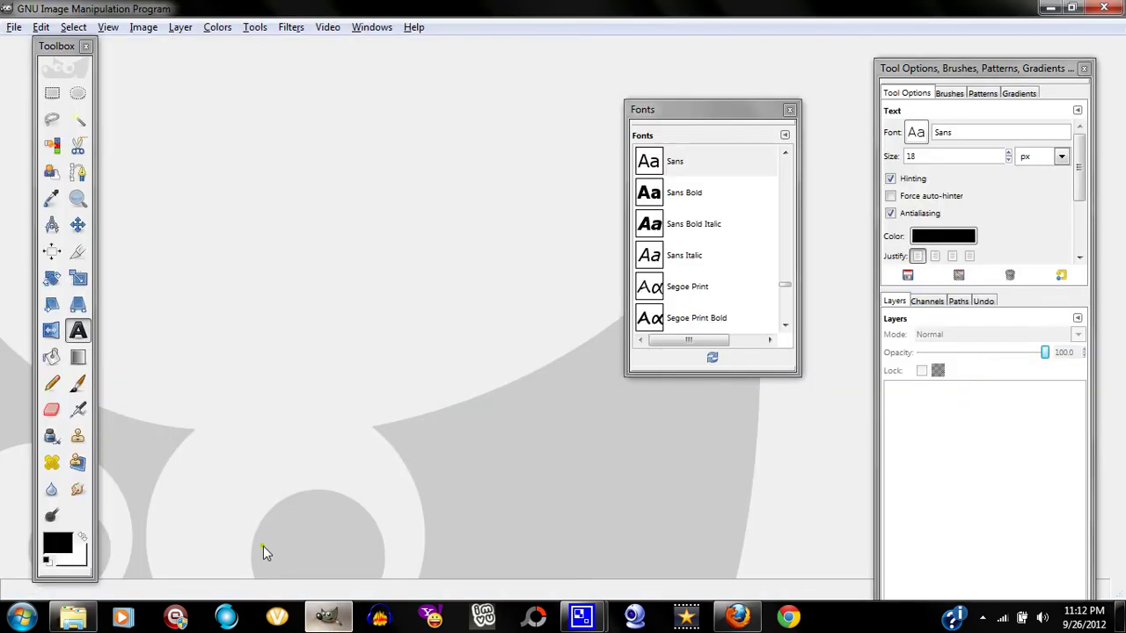
click(789, 109)
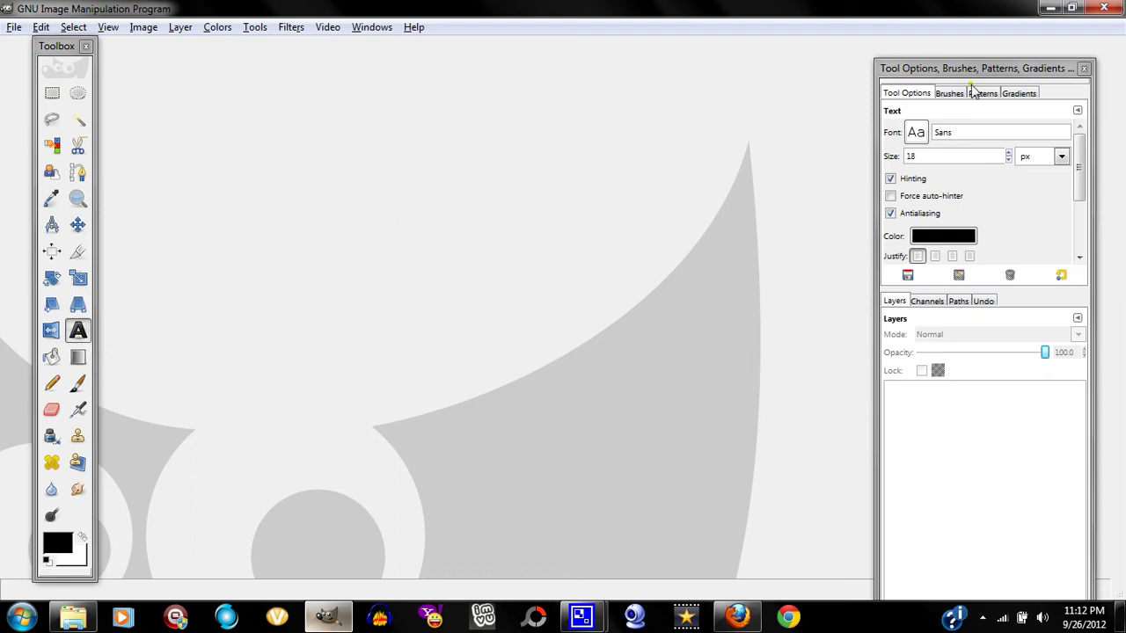
click(916, 133)
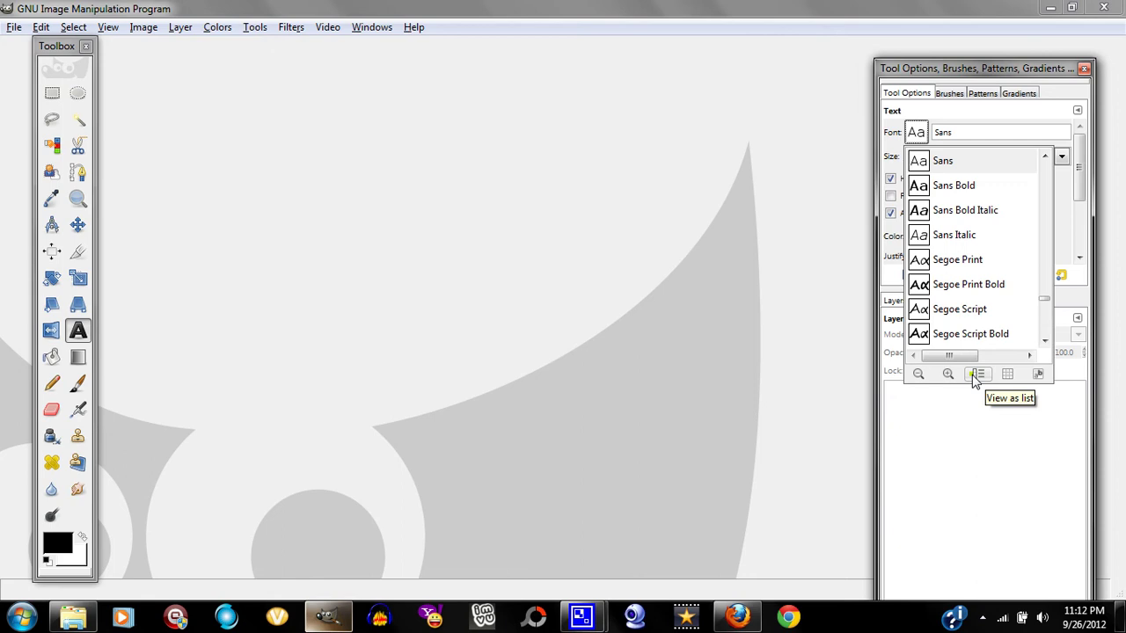
click(1044, 373)
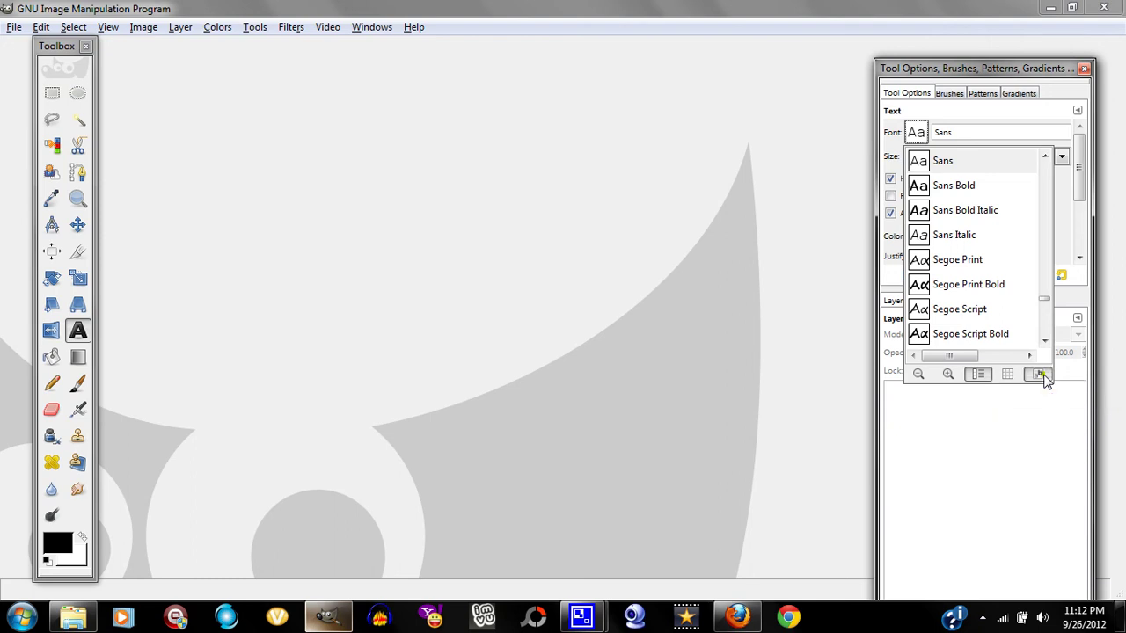
Step: Move the Fonts dialog to the screen centre, rescan the font list, then return to the dafont page
drag(1001, 259, 572, 91)
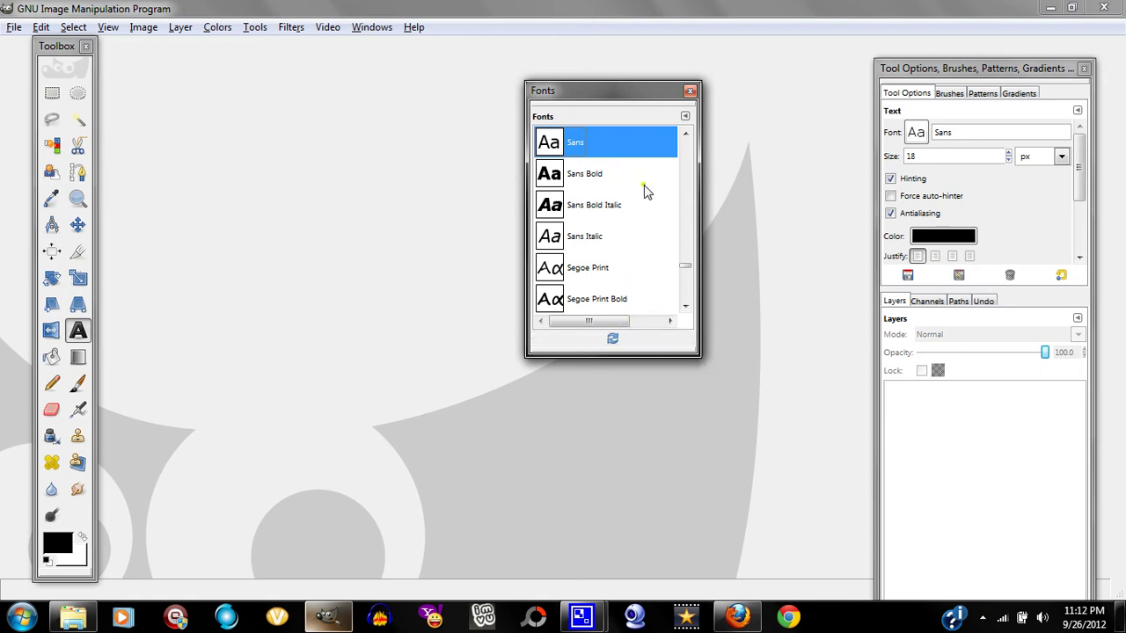
click(615, 339)
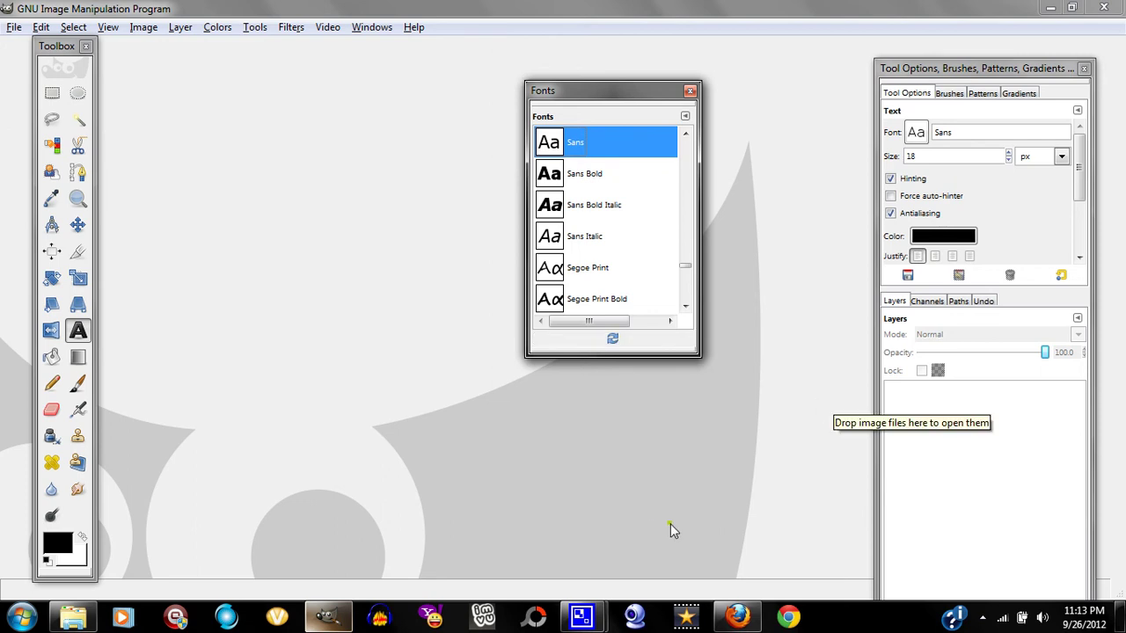
click(735, 618)
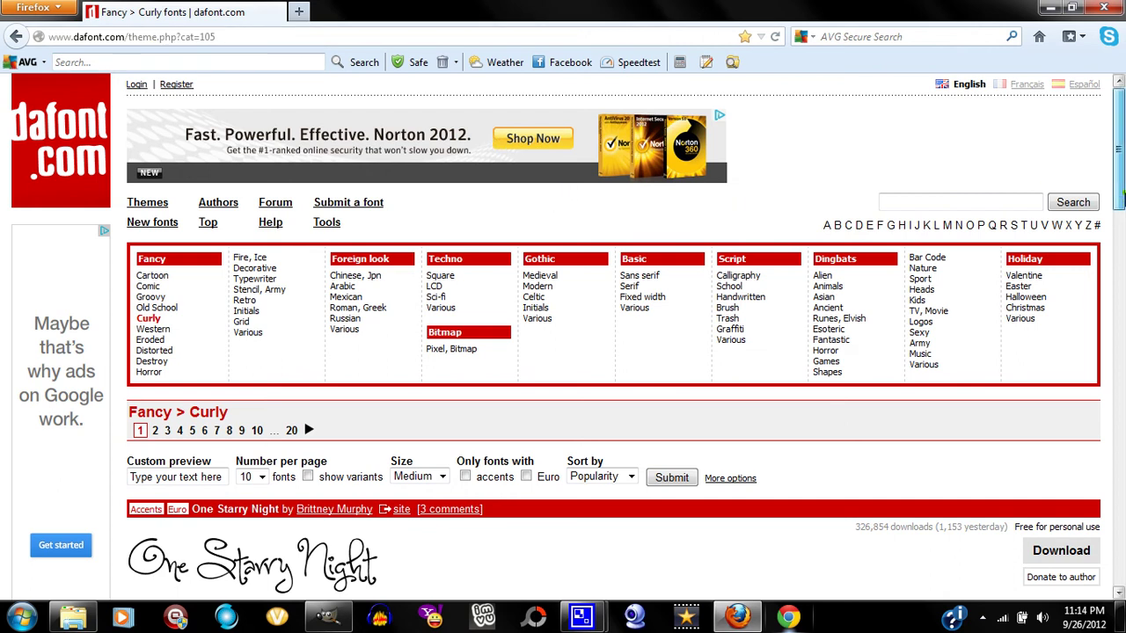
Step: Download One Starry Night from dafont.com's Curly listing as one_starry_night.zip
drag(1121, 201, 1121, 278)
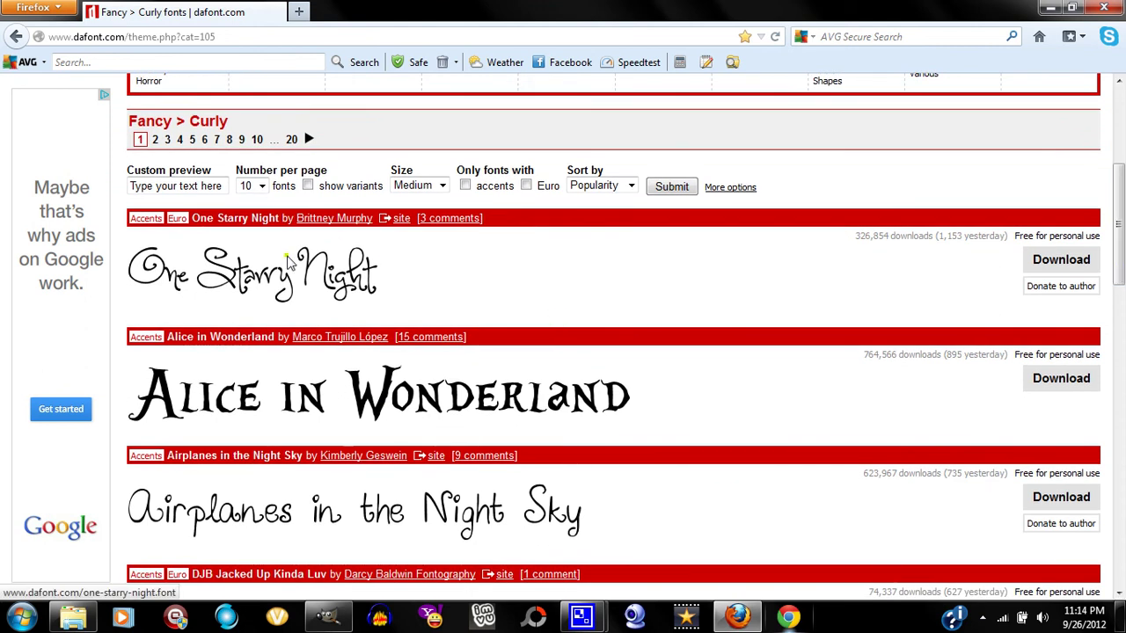
scroll(392, 419, up, 5)
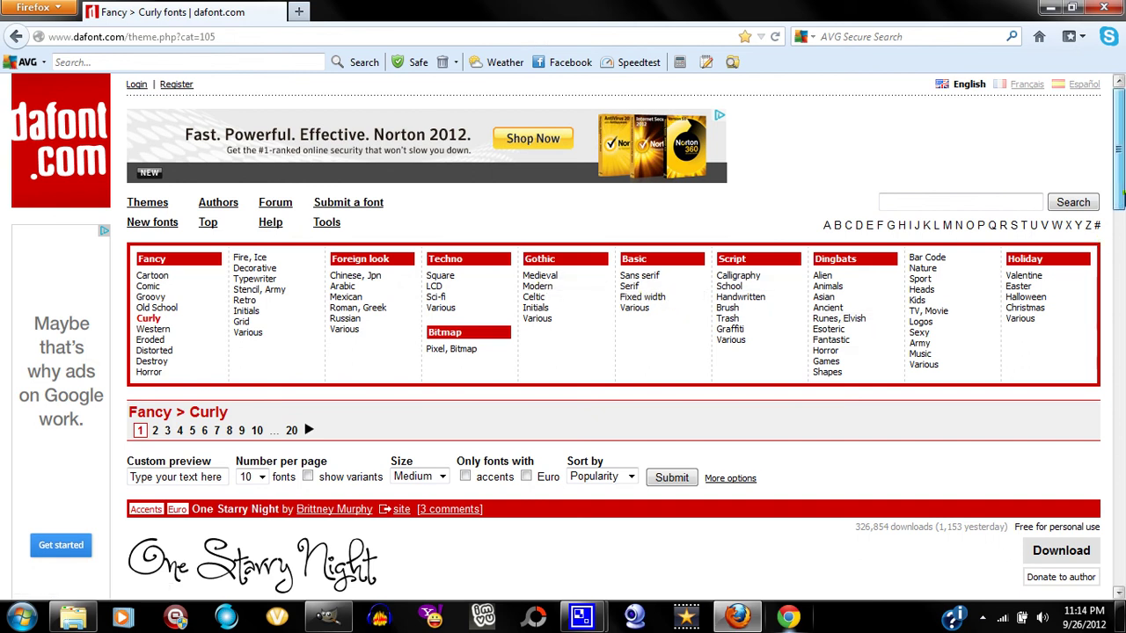
drag(1120, 200, 1120, 278)
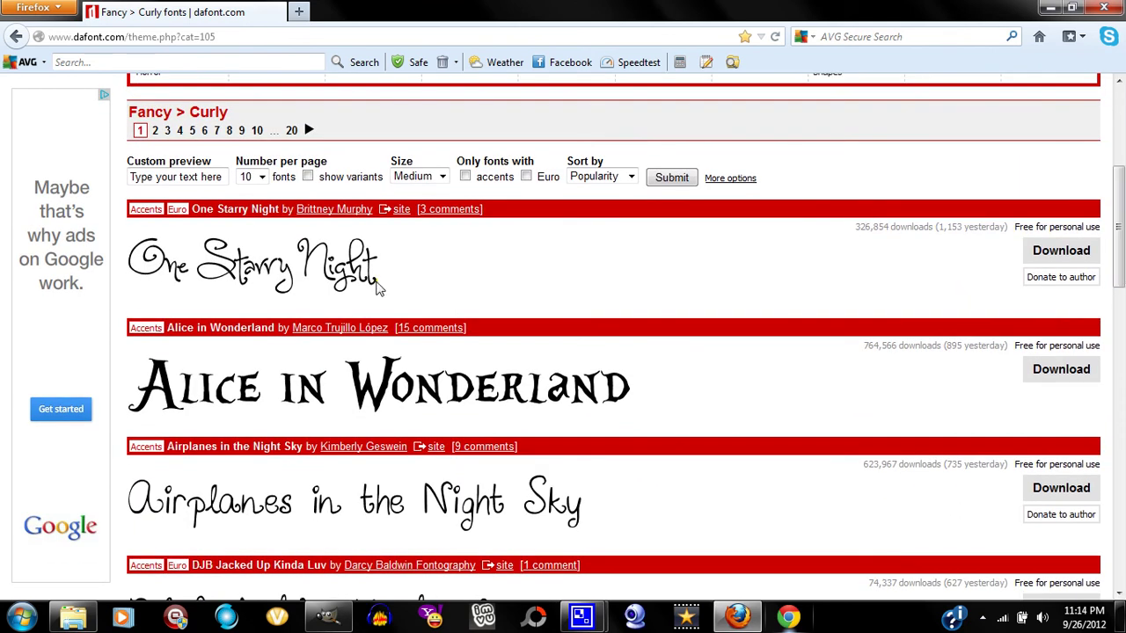
click(1066, 251)
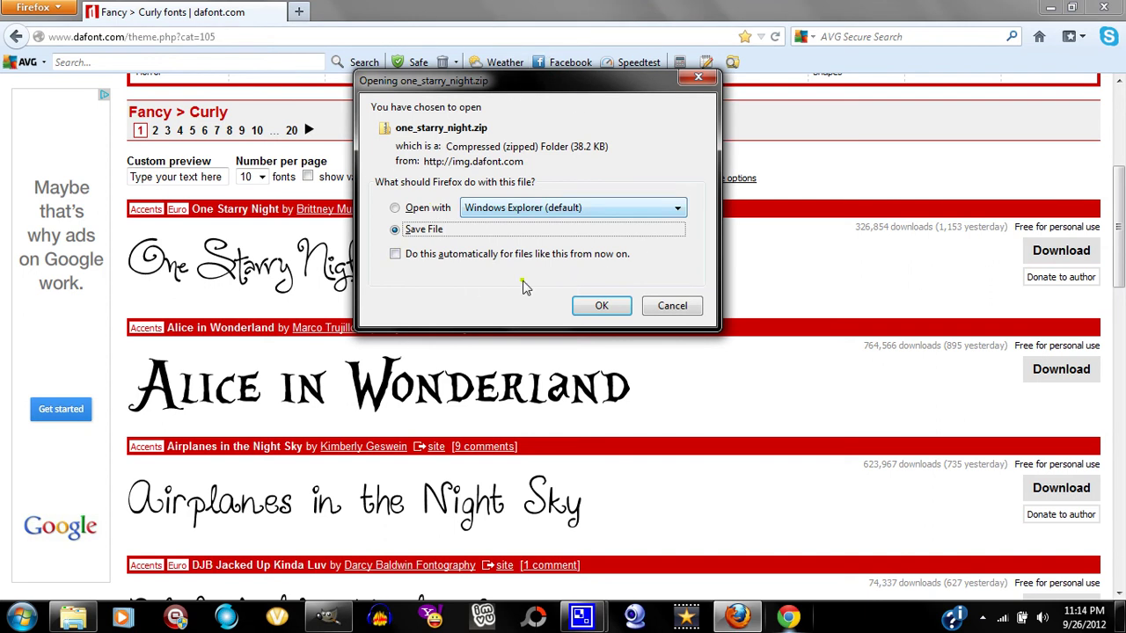
click(604, 305)
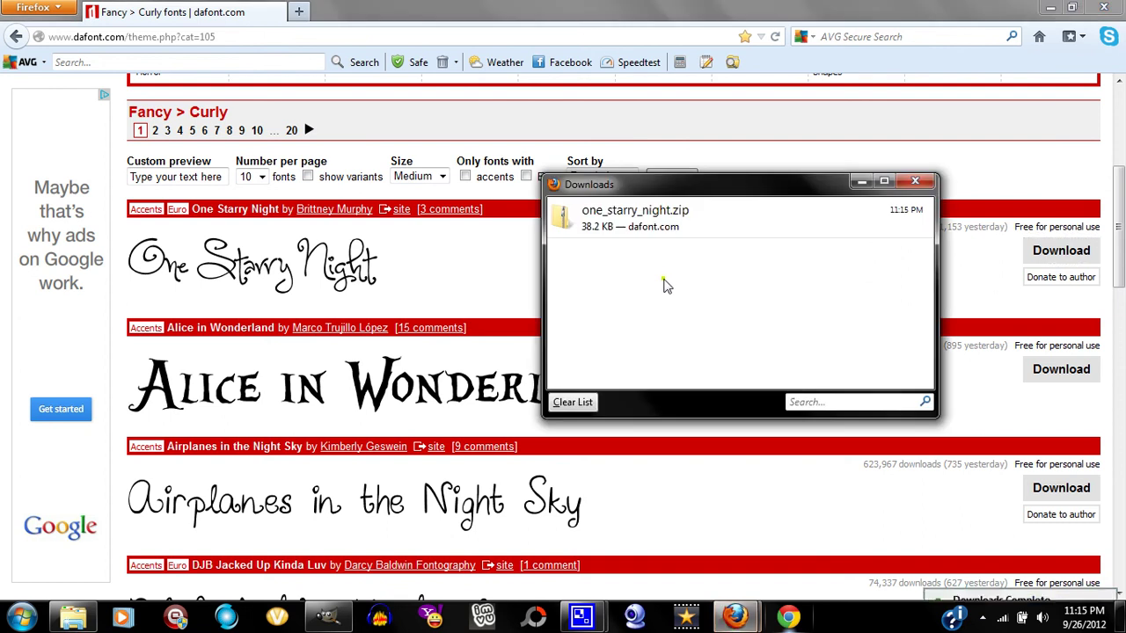
Step: Open one_starry_night.zip from Downloads in a maximized Explorer window
click(688, 228)
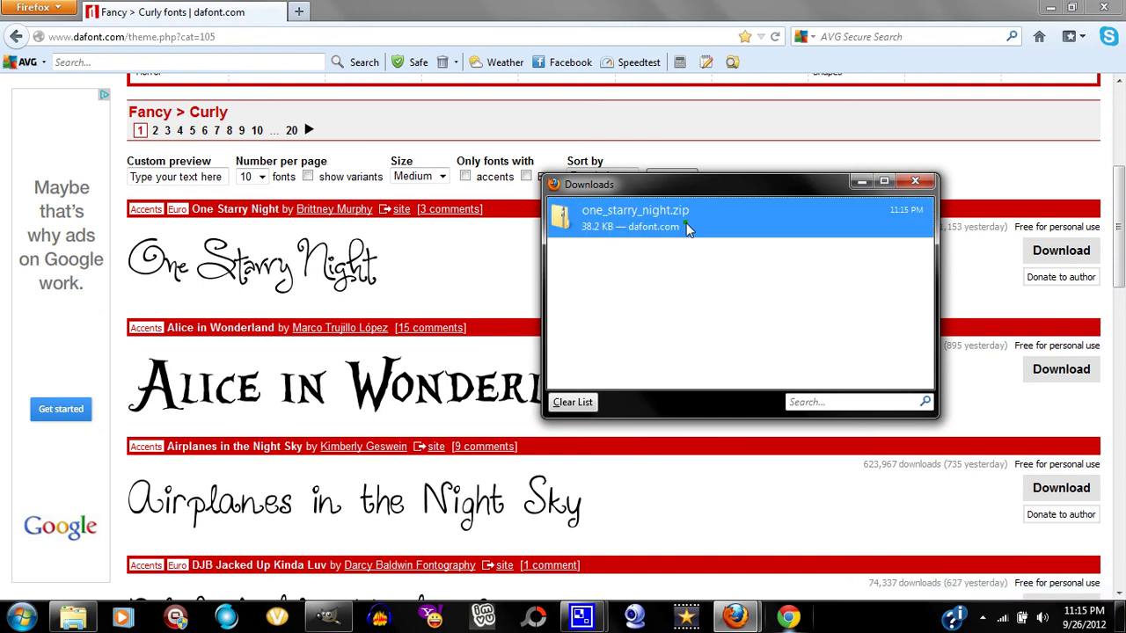
double_click(688, 228)
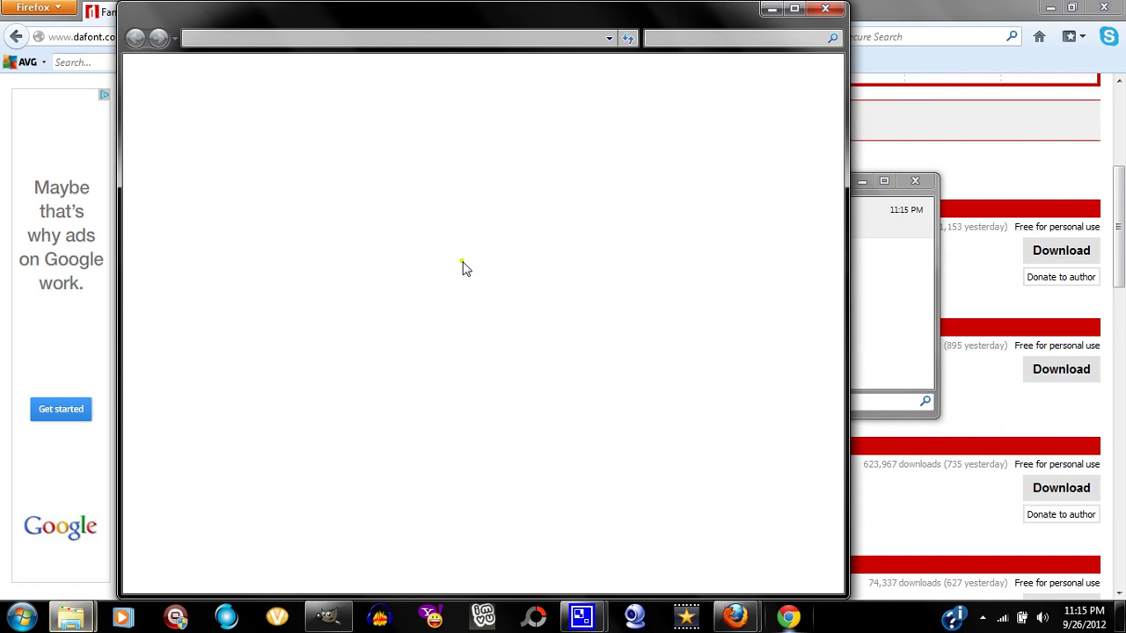
click(795, 9)
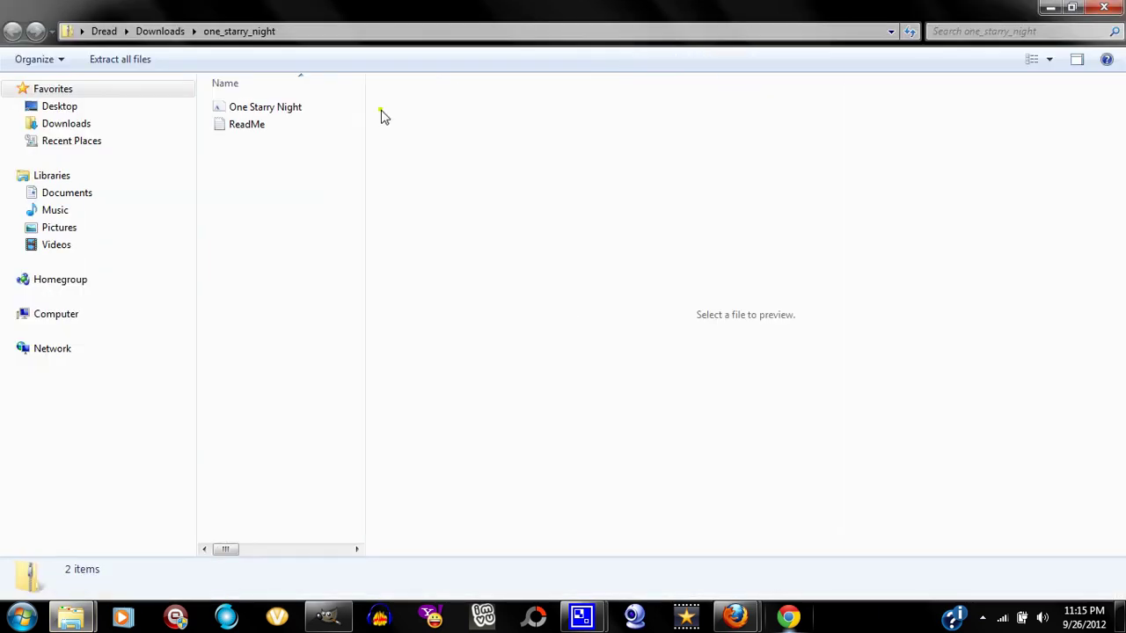
Step: Drag the One Starry Night font file into the .gimp-2.6 fonts folder
click(252, 110)
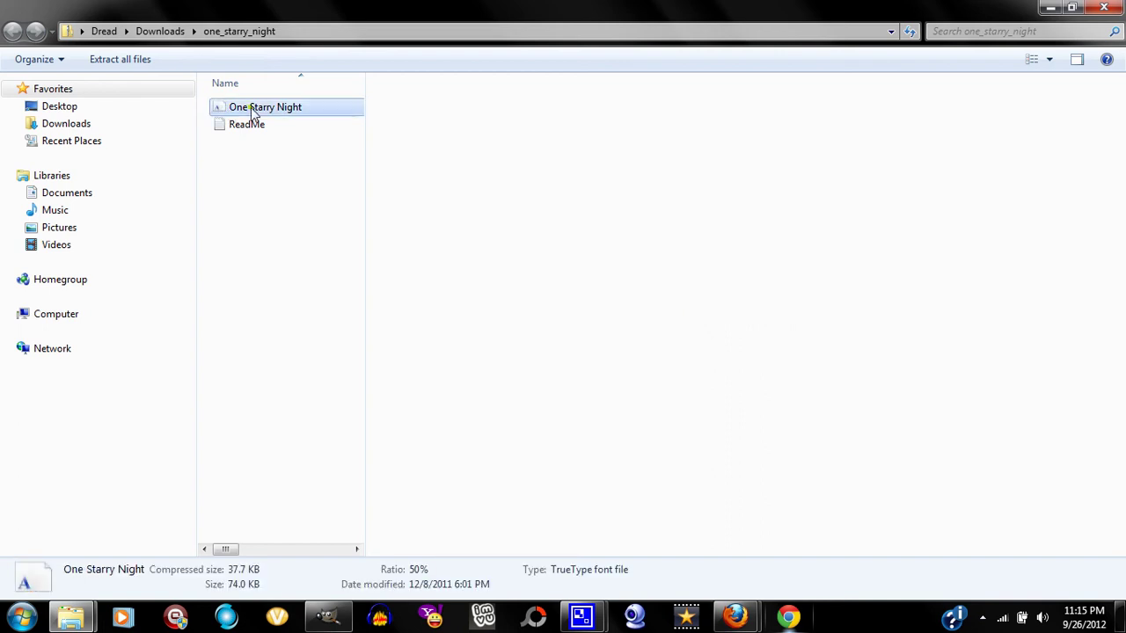
drag(252, 109, 247, 166)
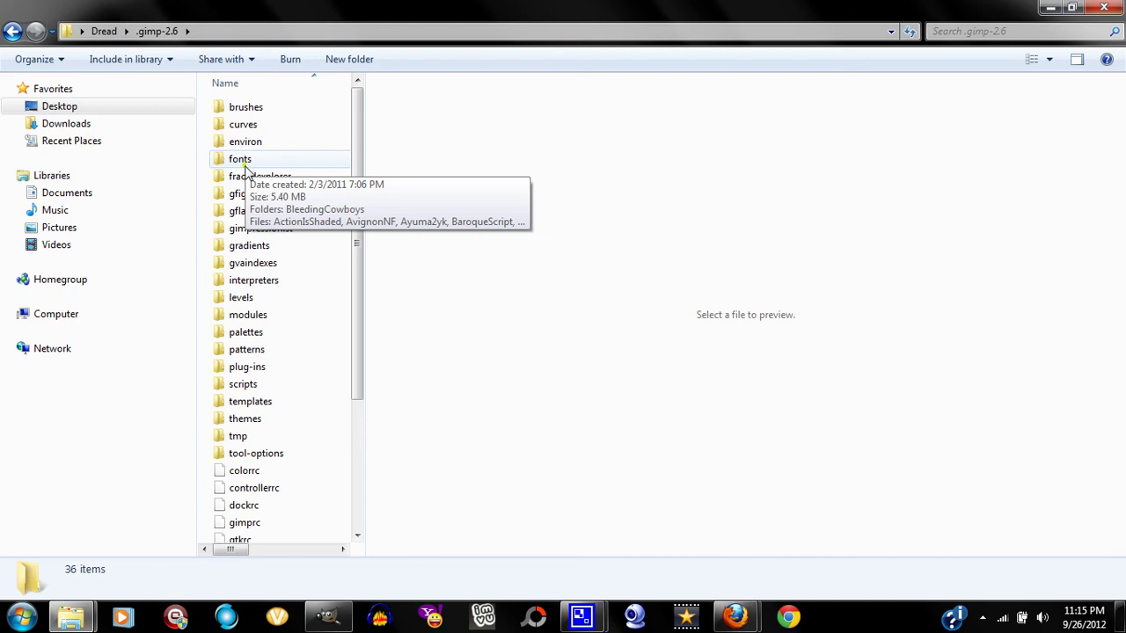
mouse_move(74, 616)
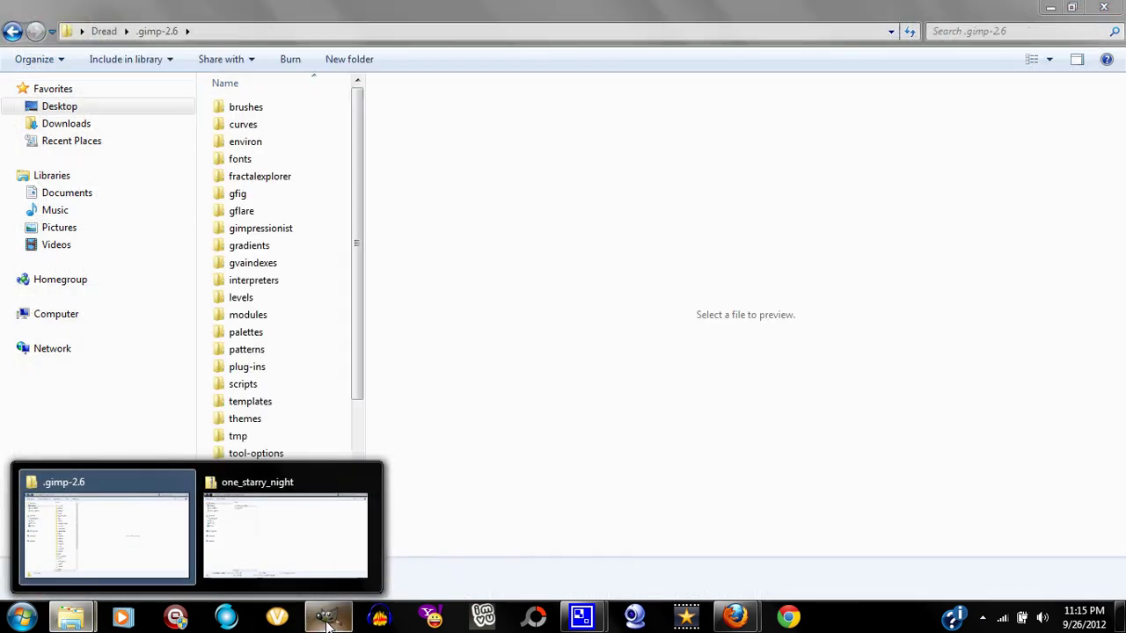
Step: Rescan GIMP's font list, scroll to its top and choose One Starry Night
click(327, 616)
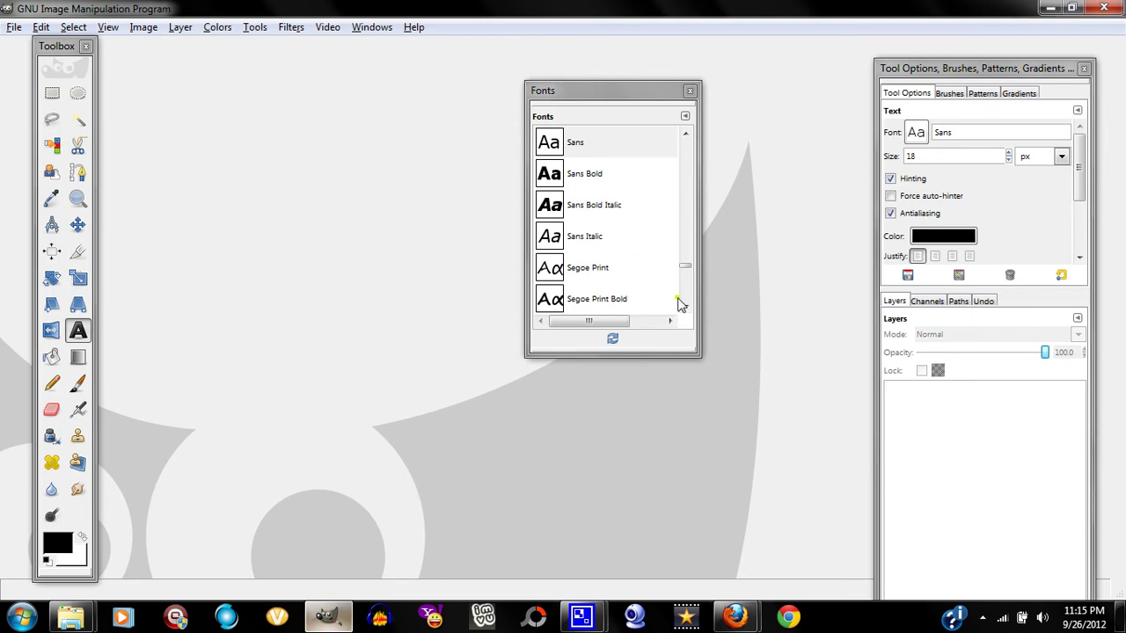
click(614, 338)
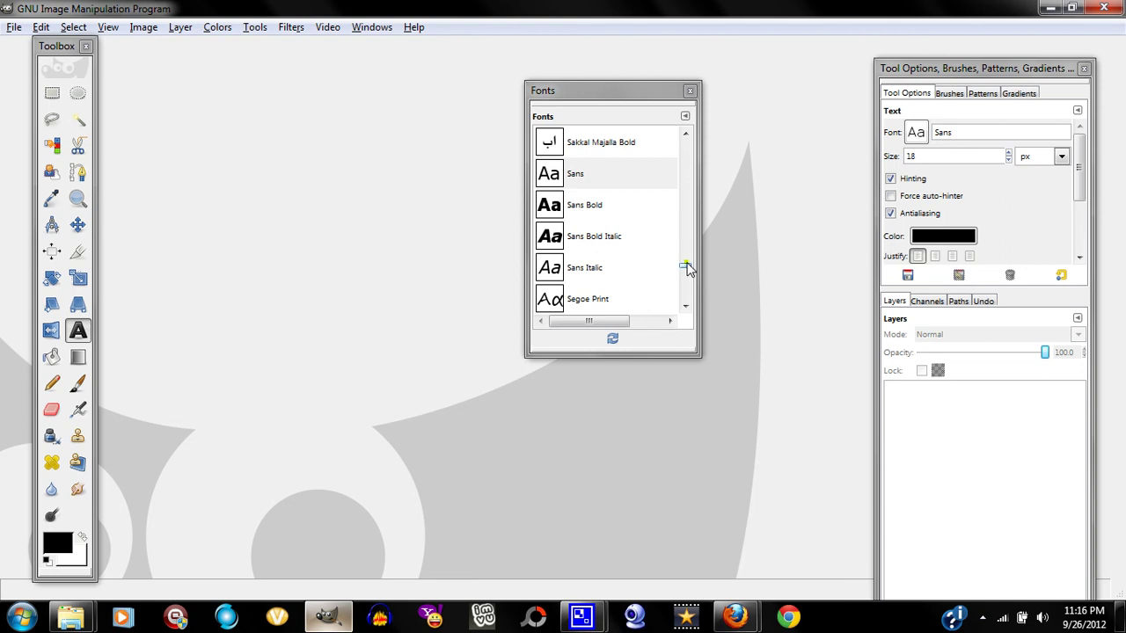
drag(685, 267, 687, 259)
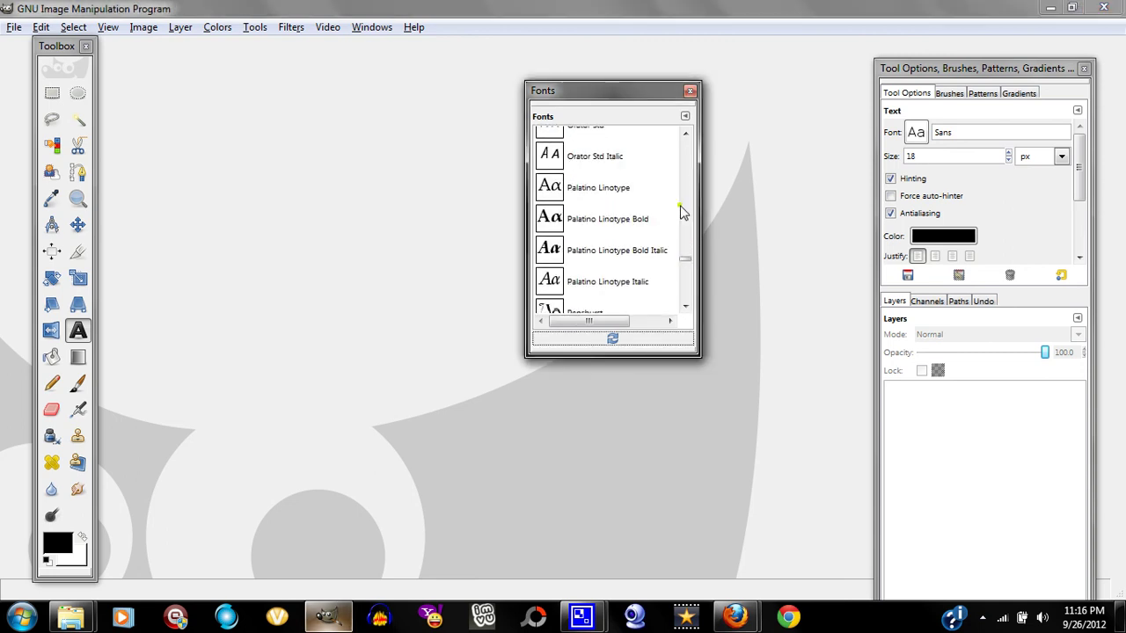
click(687, 134)
click(686, 133)
click(686, 134)
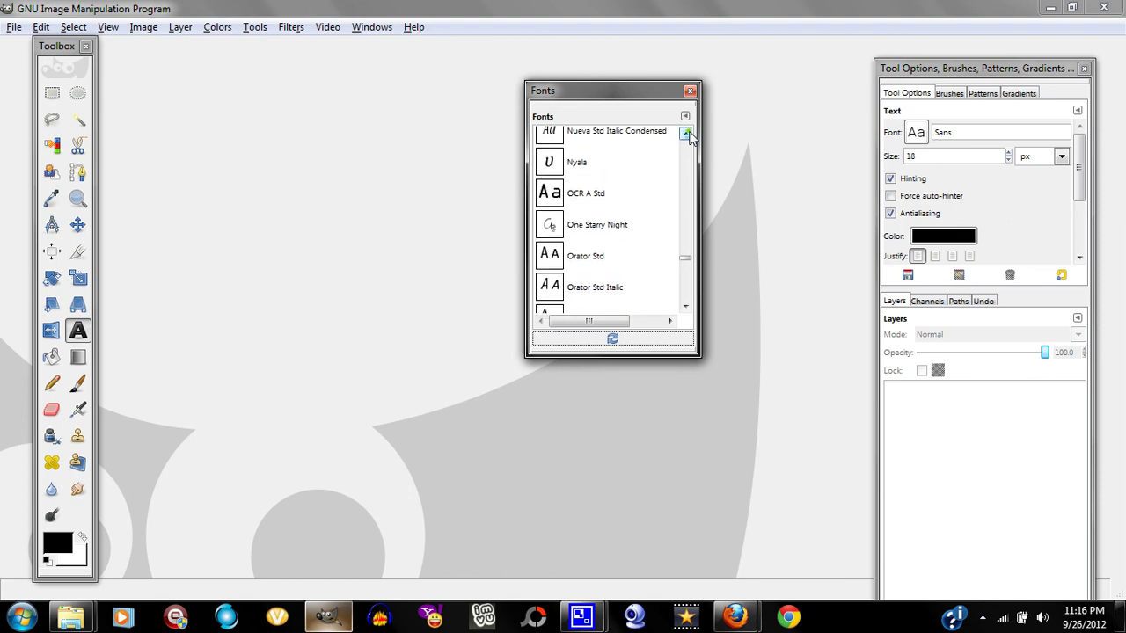
click(571, 231)
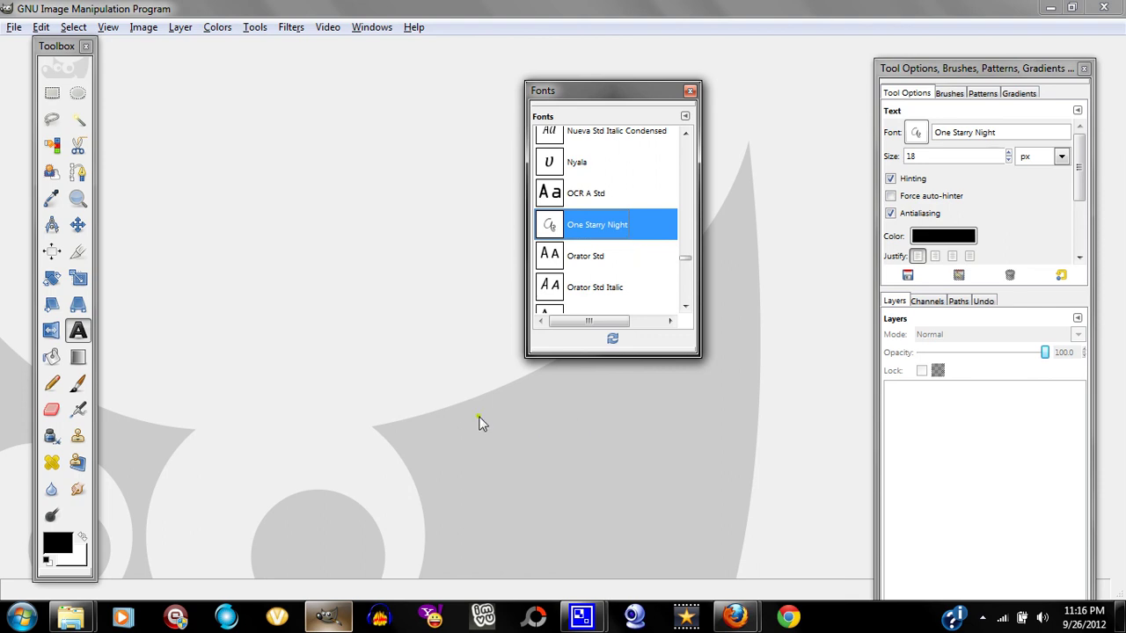
Step: Switch back to the .gimp-2.6 Explorer window, then to Firefox's dafont Curly fonts page
mouse_move(71, 615)
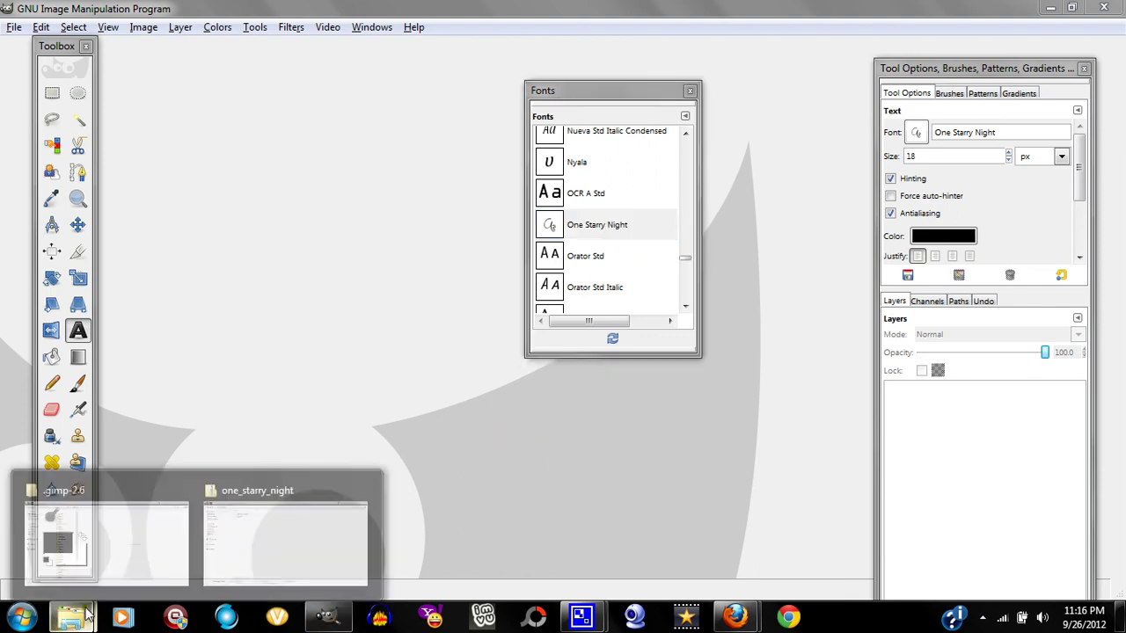
click(132, 549)
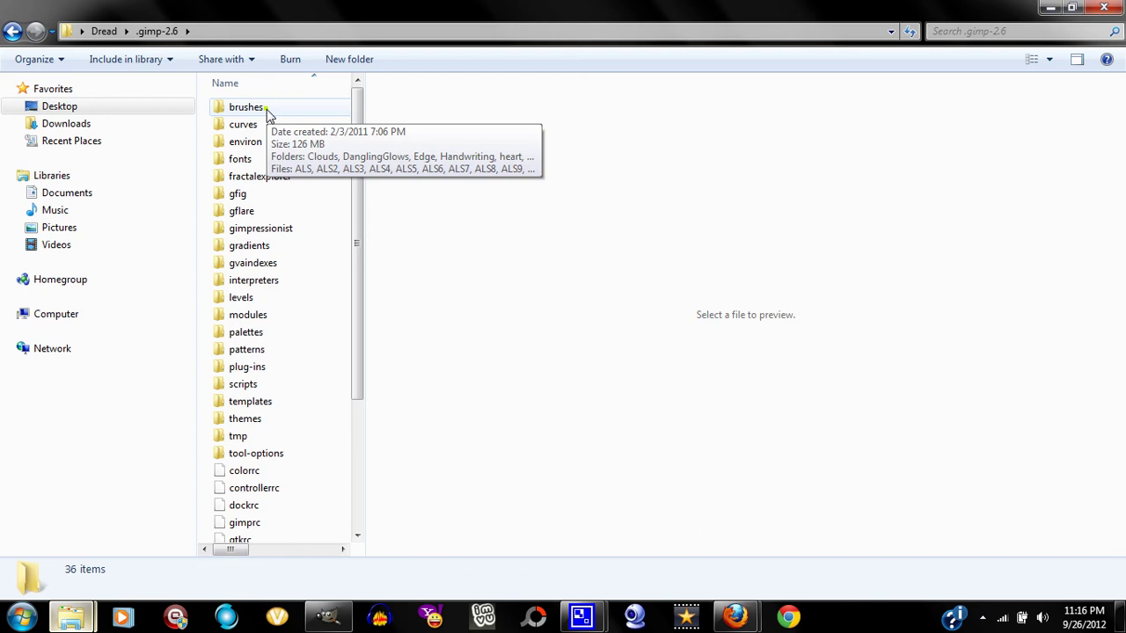
mouse_move(736, 617)
click(646, 541)
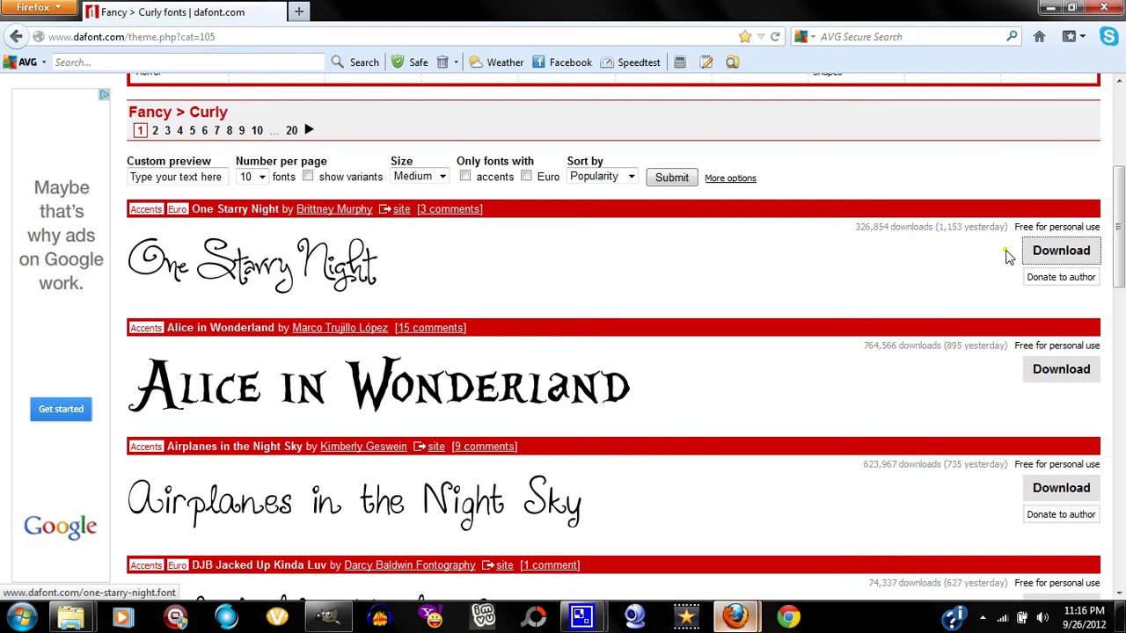
Step: Show the Firefox downloads list, then return to the one_starry_night folder with the One Starry Night font file
mouse_move(735, 617)
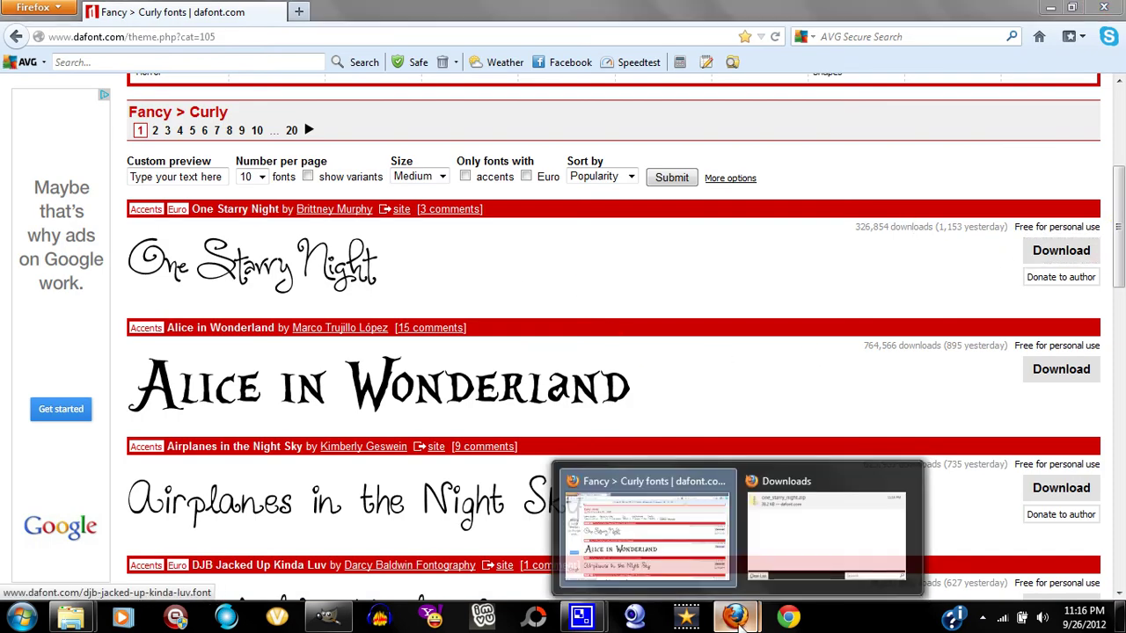
click(800, 519)
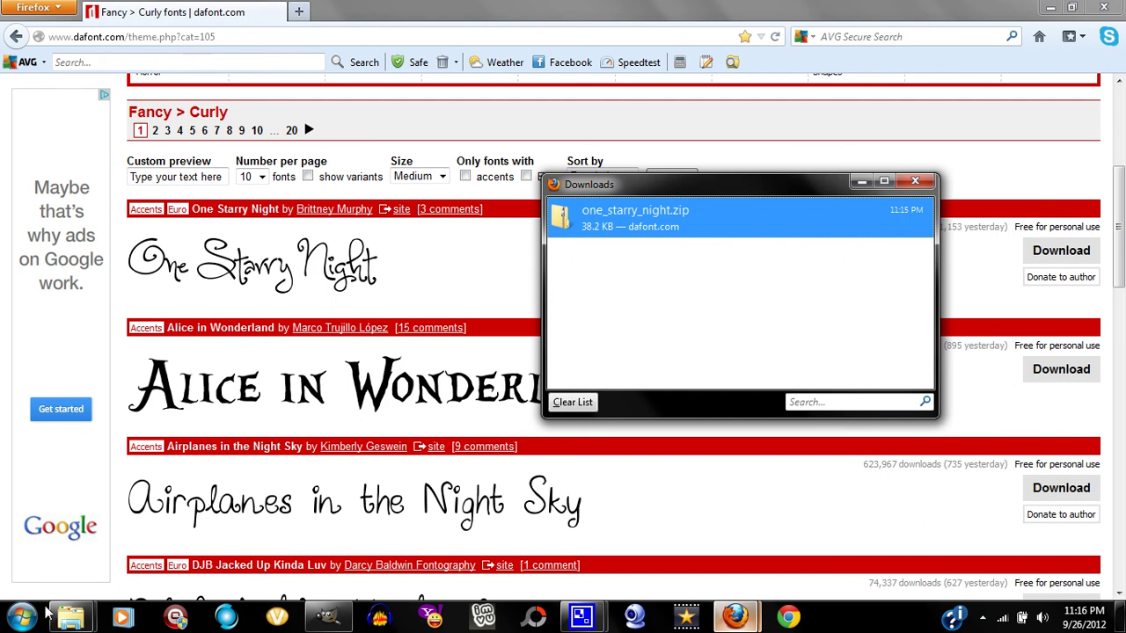
mouse_move(62, 616)
click(275, 523)
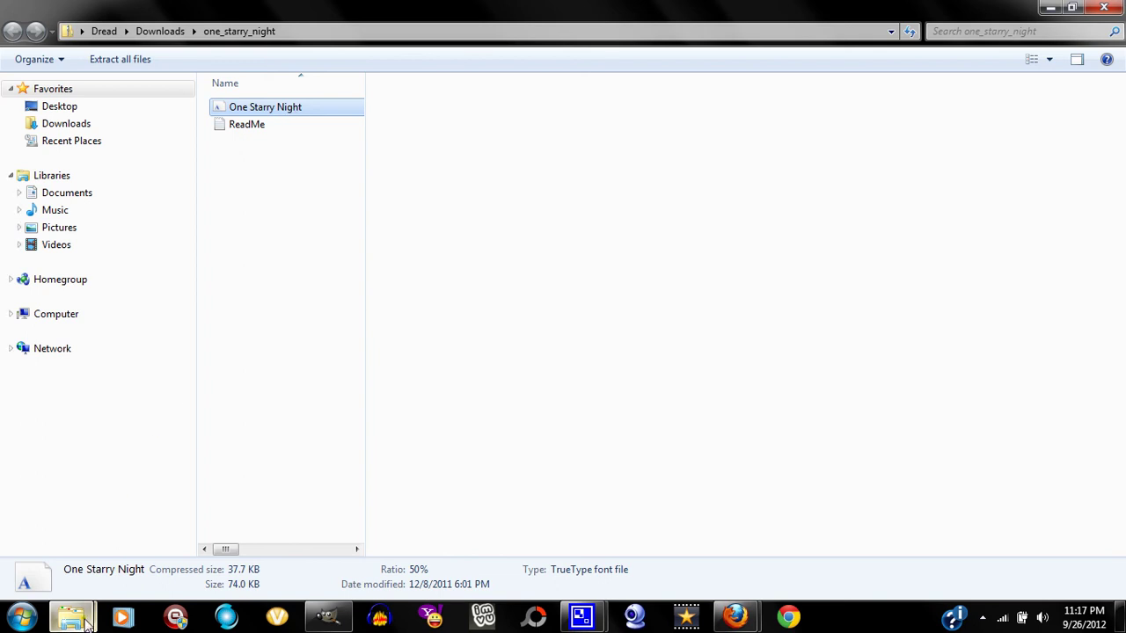
Step: Switch back to the .gimp-2.6 folder window listing its 36 items, including the fonts subfolder
mouse_move(86, 625)
mouse_move(85, 543)
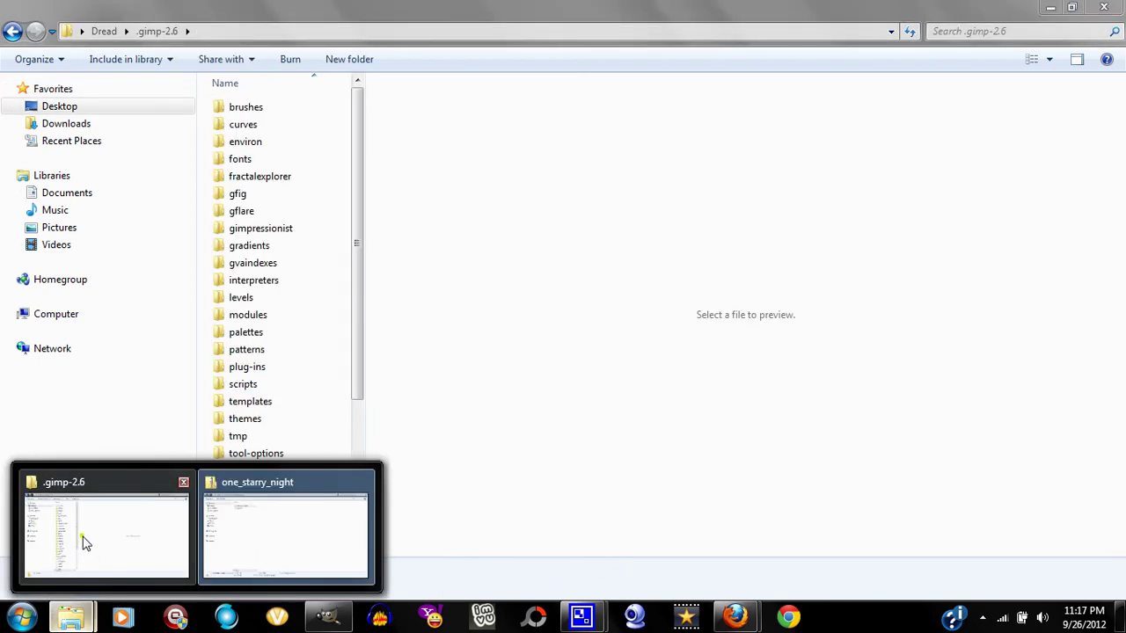
click(100, 523)
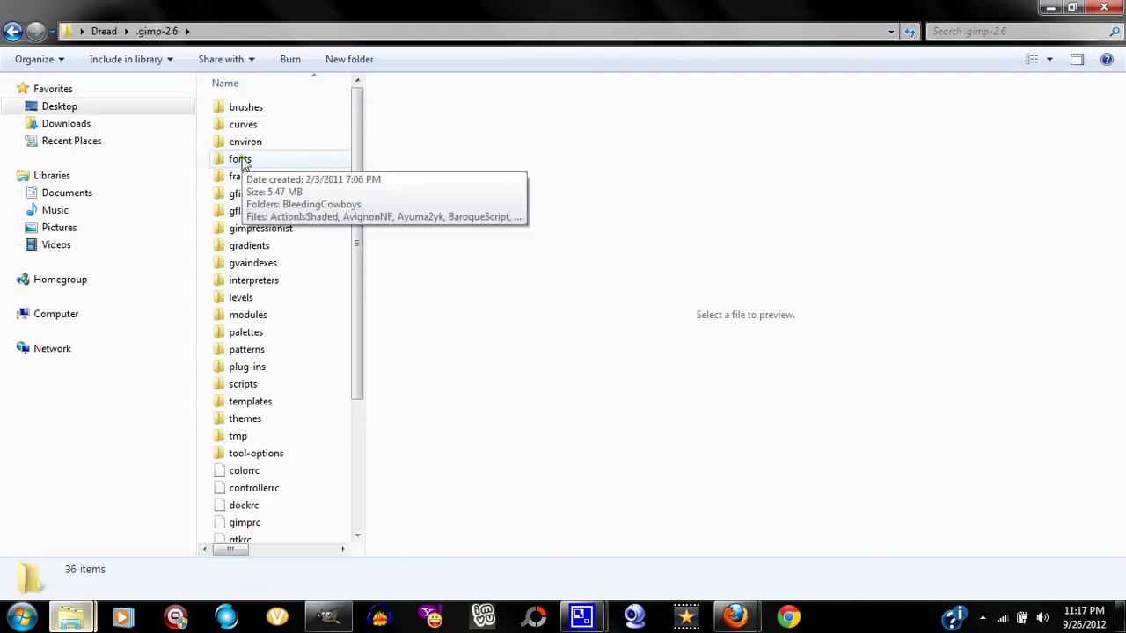